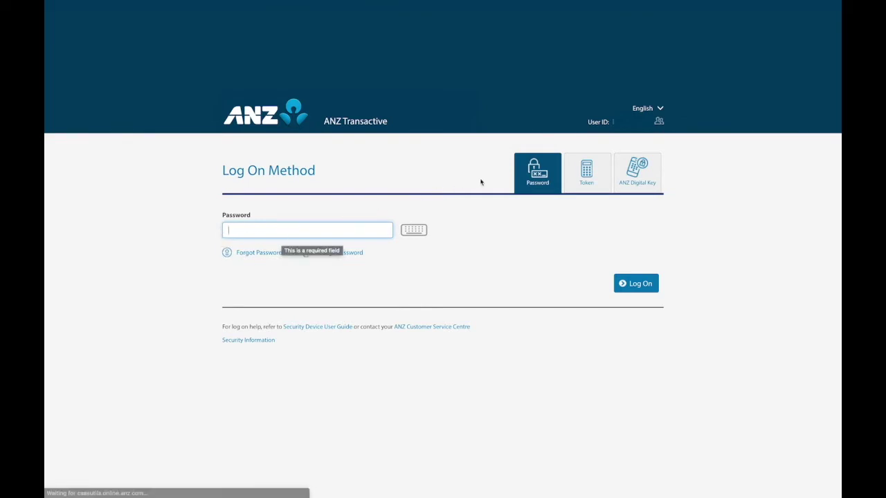
Choose Token log-on, then enter the account password and the token one-time code
{"action": "left_click", "coordinate": [585, 176]}
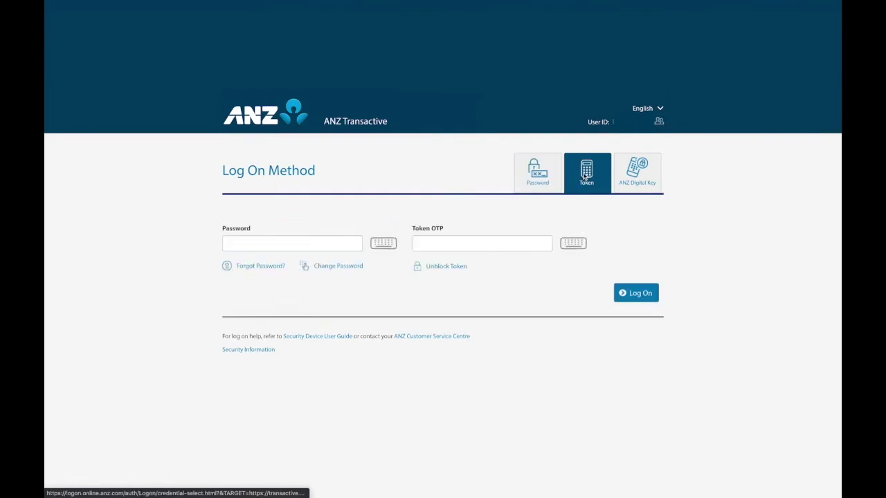
{"action": "left_click", "coordinate": [230, 245]}
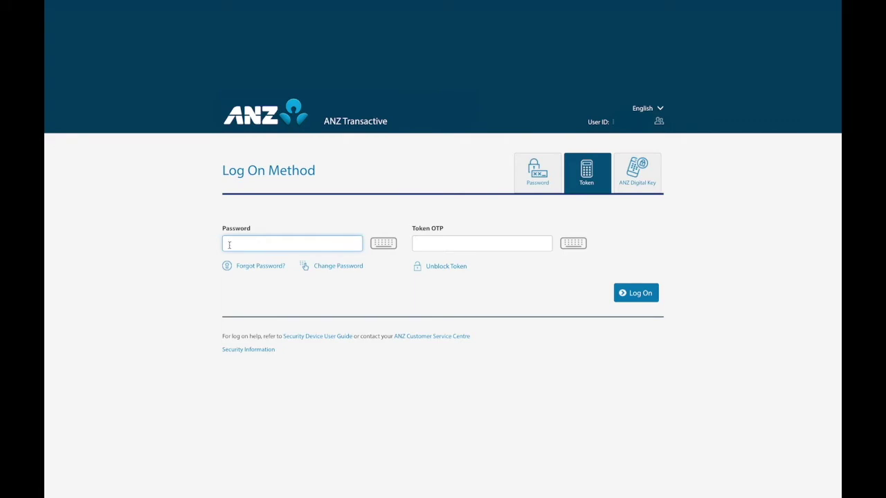
{"action": "type", "text": "••••••••••"}
{"action": "key", "text": "Tab"}
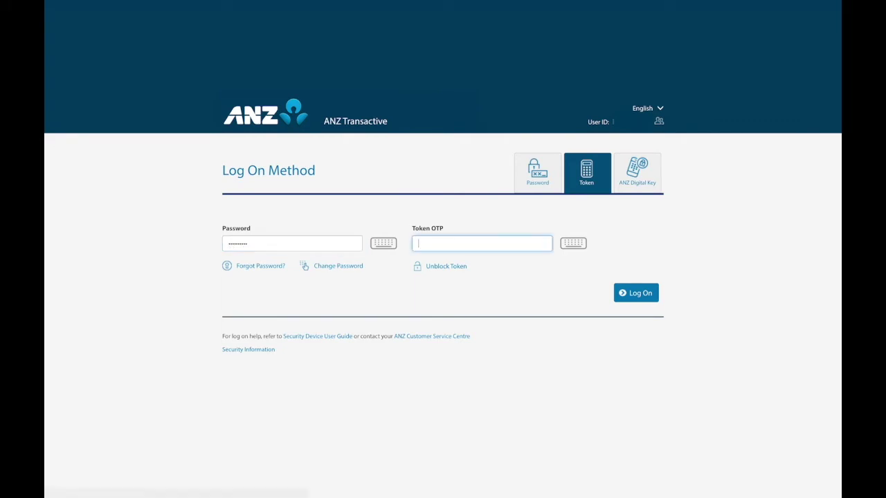
{"action": "type", "text": "••••••"}
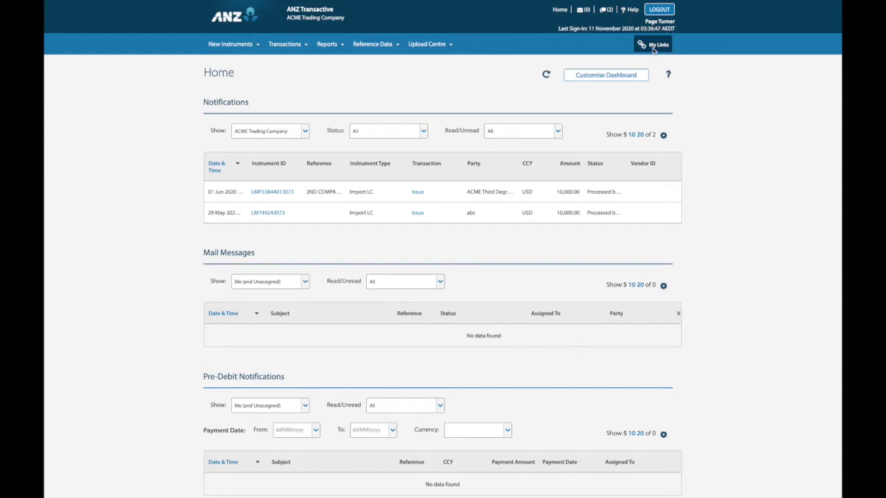
Open the personal User Preferences page from the top navigation
{"action": "left_click", "coordinate": [654, 26]}
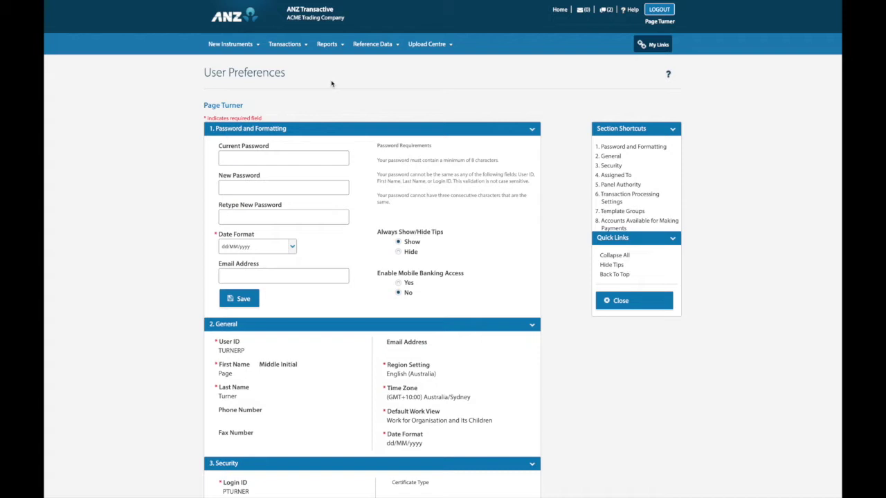
{"action": "scroll", "coordinate": [331, 84], "scroll_direction": "down", "scroll_amount": 1}
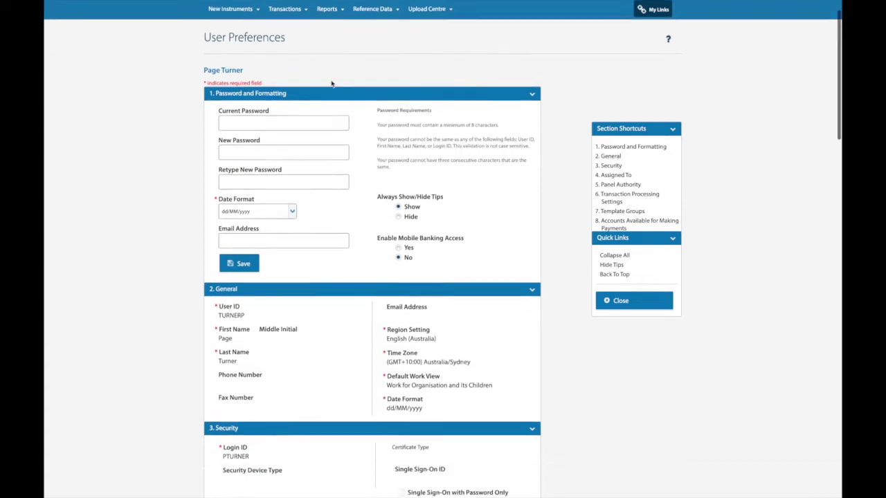
{"action": "scroll", "coordinate": [331, 84], "scroll_direction": "up", "scroll_amount": 1}
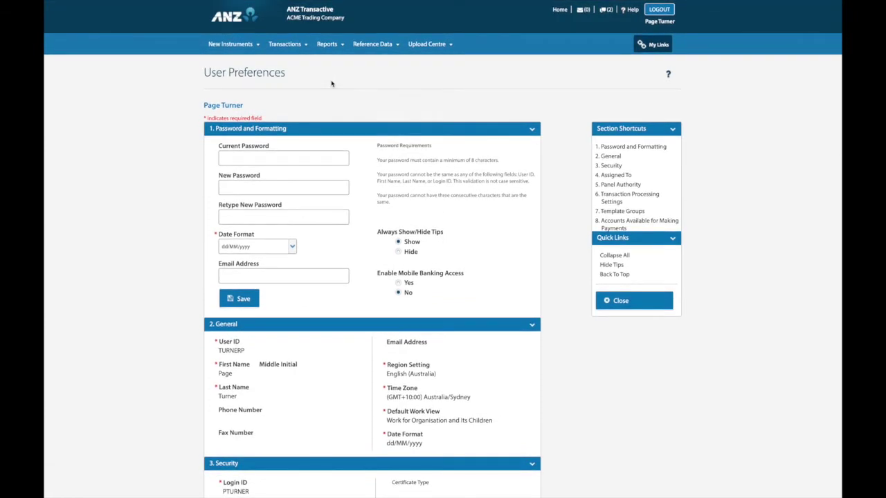
{"action": "left_click", "coordinate": [399, 50]}
{"action": "left_click", "coordinate": [613, 302]}
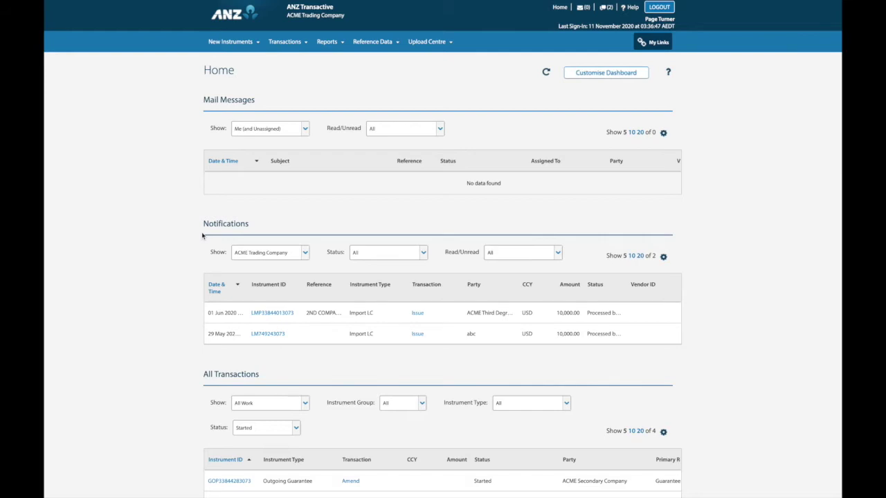
Scroll down to view all four started items in All Transactions
{"action": "scroll", "coordinate": [202, 236], "scroll_direction": "down", "scroll_amount": 3}
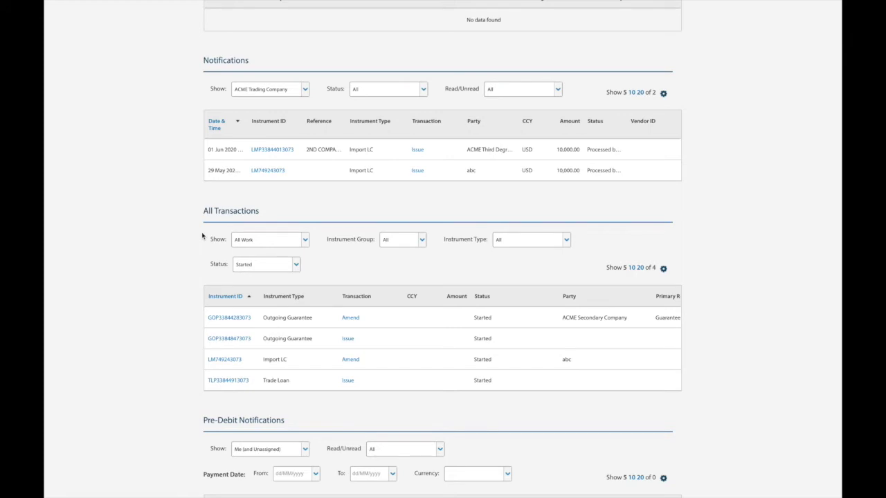
{"action": "left_click", "coordinate": [423, 239]}
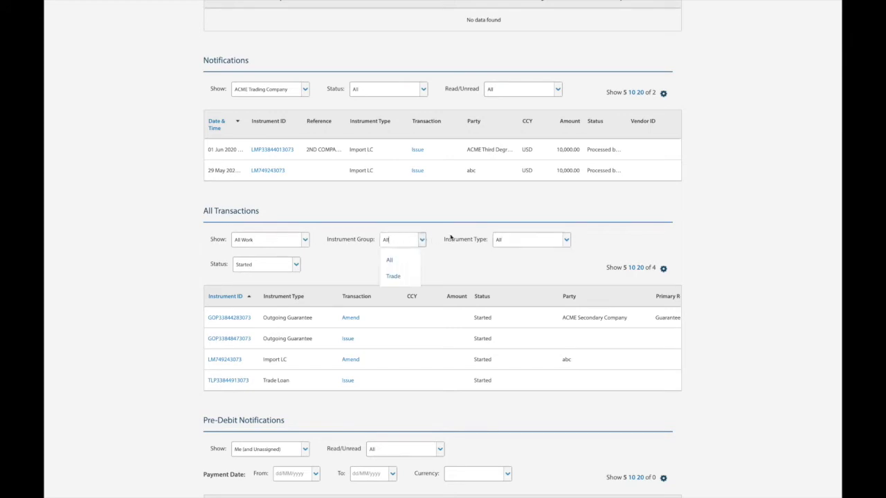
{"action": "left_click", "coordinate": [567, 240]}
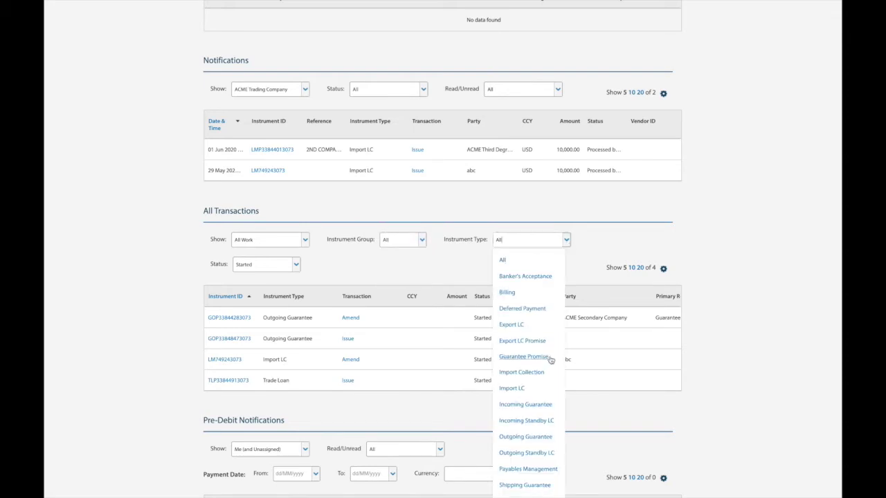
{"action": "left_click", "coordinate": [567, 241]}
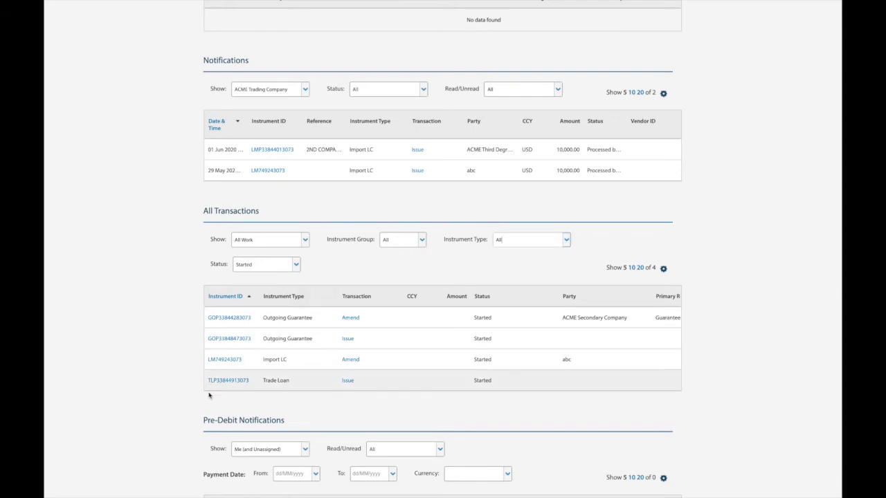
{"action": "scroll", "coordinate": [196, 411], "scroll_direction": "down", "scroll_amount": 2}
{"action": "scroll", "coordinate": [196, 412], "scroll_direction": "down", "scroll_amount": 1}
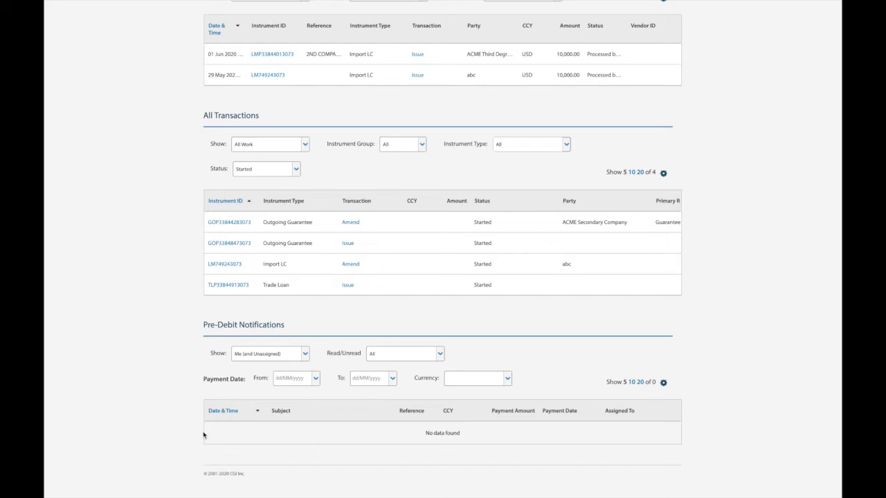
{"action": "scroll", "coordinate": [203, 434], "scroll_direction": "up", "scroll_amount": 4}
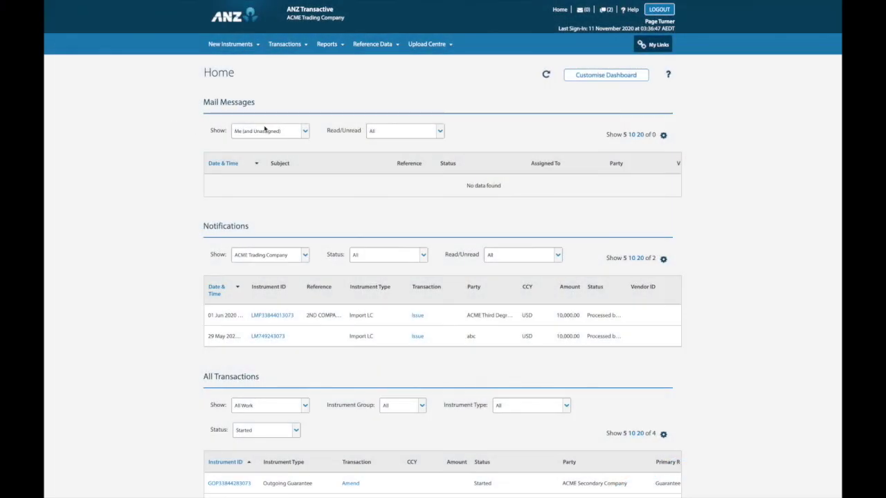
{"action": "left_click", "coordinate": [605, 77]}
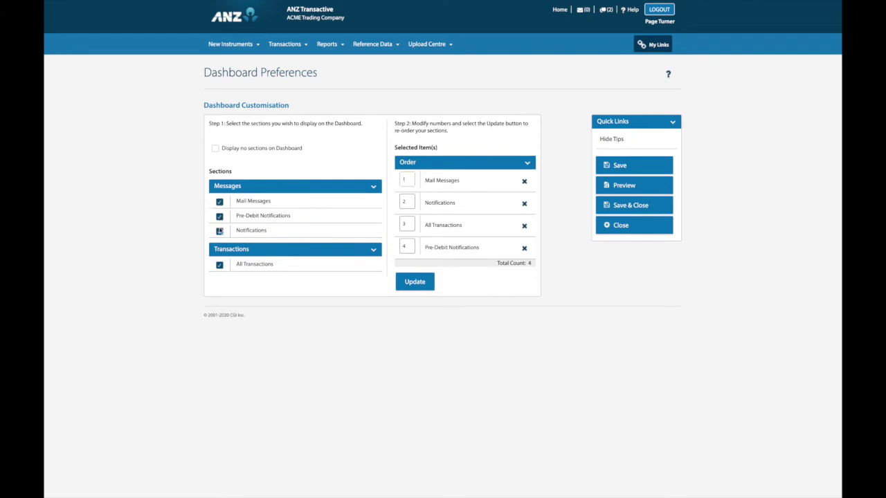
Re-add All Transactions last, ordering sections Mail, Notifications, Pre-Debit, then Transactions
{"action": "left_click", "coordinate": [220, 266]}
{"action": "left_click", "coordinate": [219, 266]}
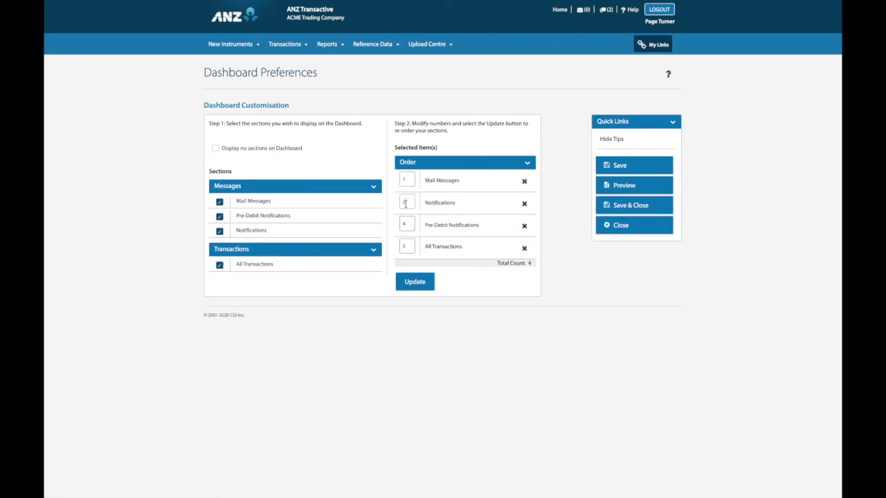
{"action": "left_click", "coordinate": [412, 286]}
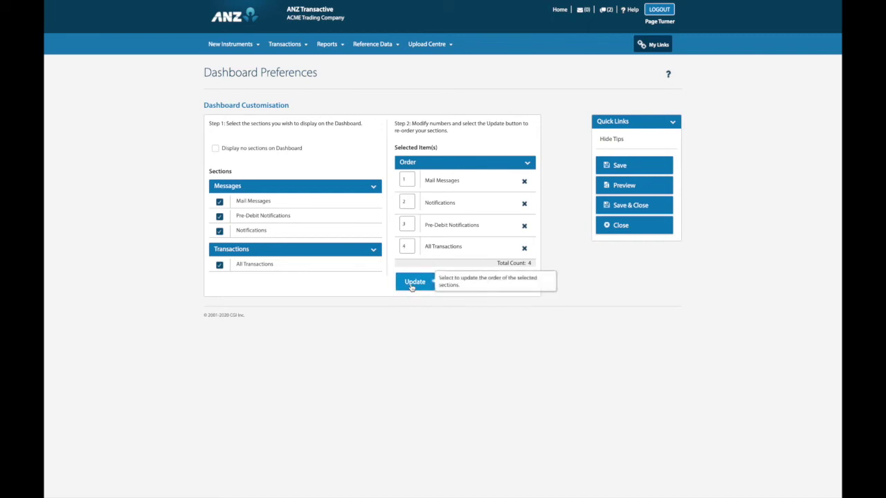
Preview the reordered dashboard, scroll through it, and close the preview
{"action": "left_click", "coordinate": [616, 186]}
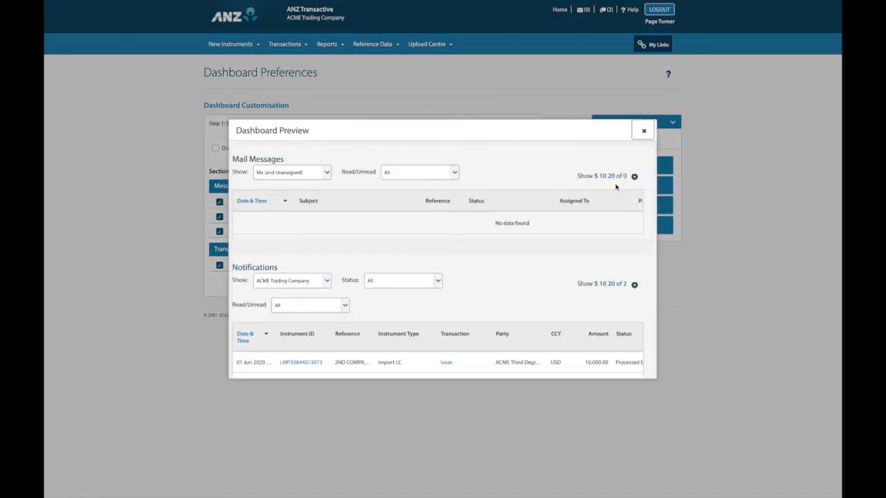
{"action": "scroll", "coordinate": [617, 187], "scroll_direction": "down", "scroll_amount": 1}
{"action": "scroll", "coordinate": [614, 184], "scroll_direction": "down", "scroll_amount": 3}
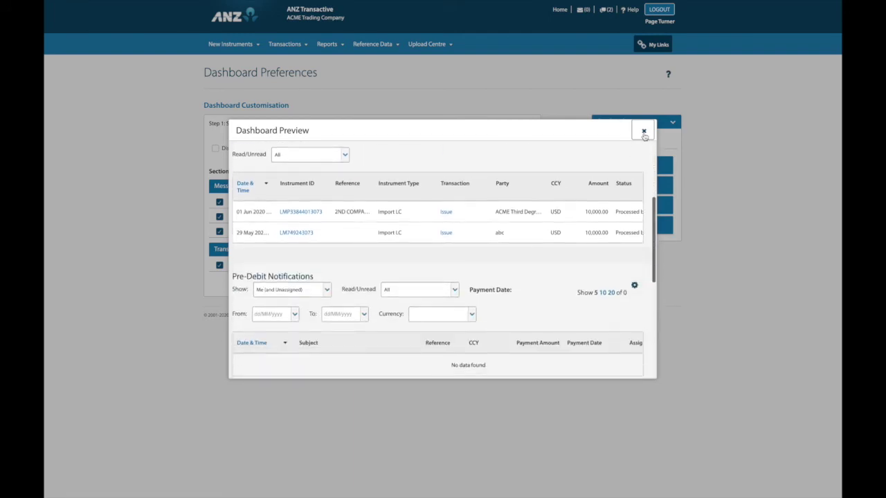
{"action": "left_click", "coordinate": [644, 132]}
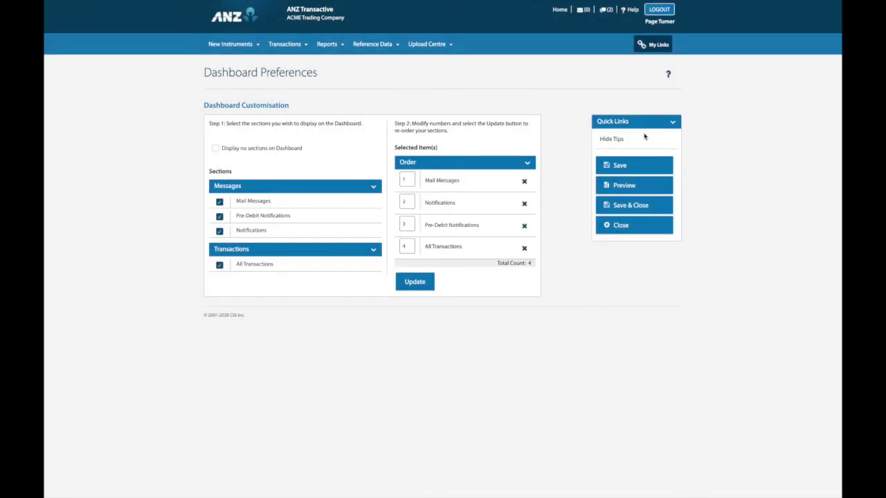
Save the dashboard layout and show the My Links favourite tasks and recent instruments
{"action": "left_click", "coordinate": [621, 208]}
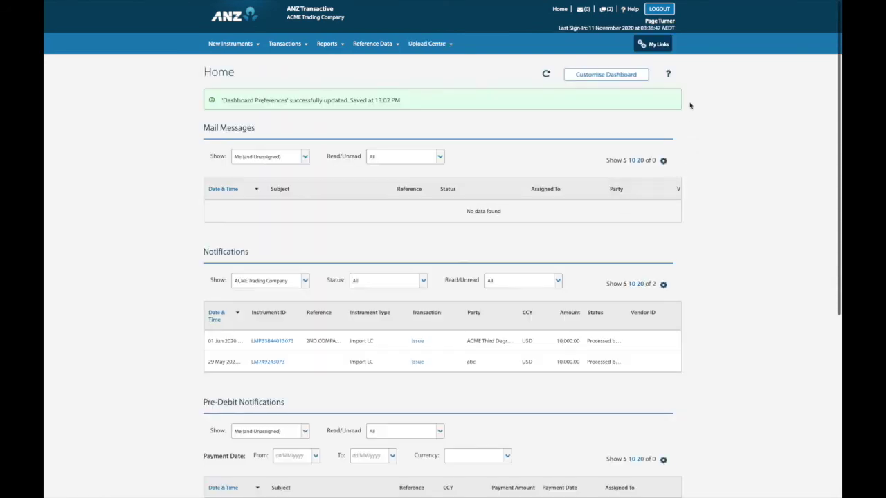
{"action": "left_click", "coordinate": [655, 45]}
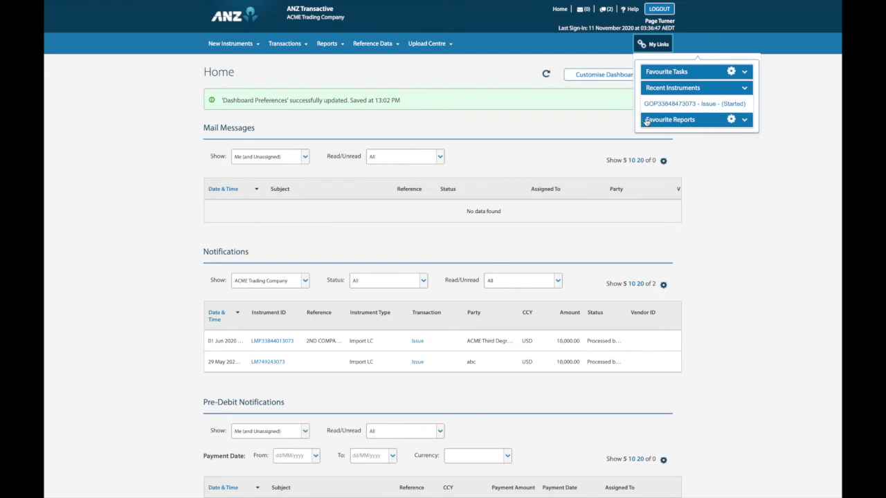
{"action": "left_click", "coordinate": [732, 72]}
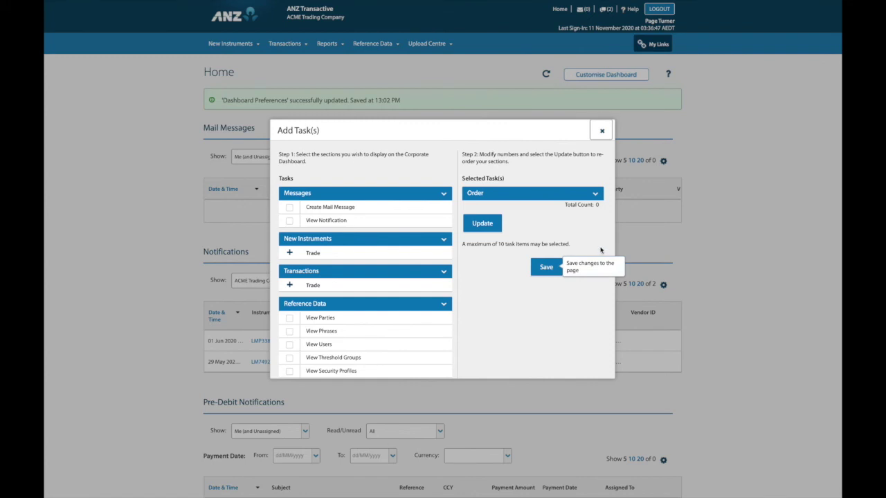
{"action": "left_click", "coordinate": [590, 269]}
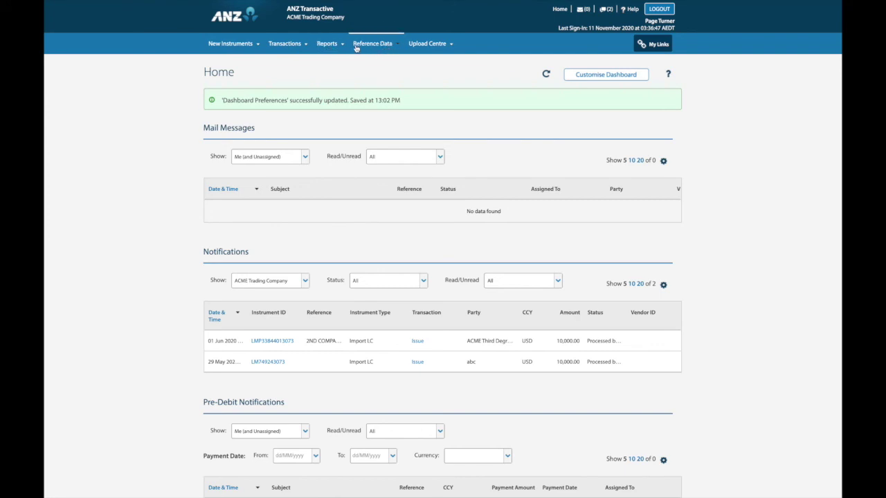
{"action": "left_click", "coordinate": [256, 46]}
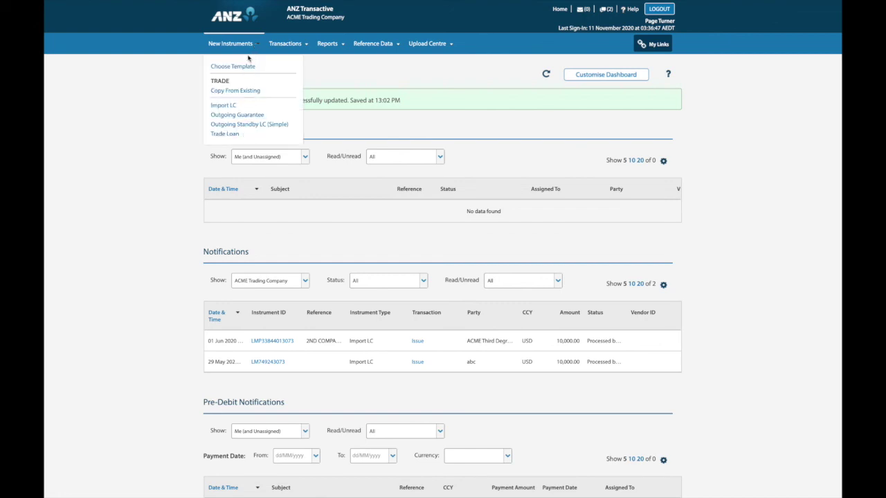
{"action": "left_click", "coordinate": [288, 49]}
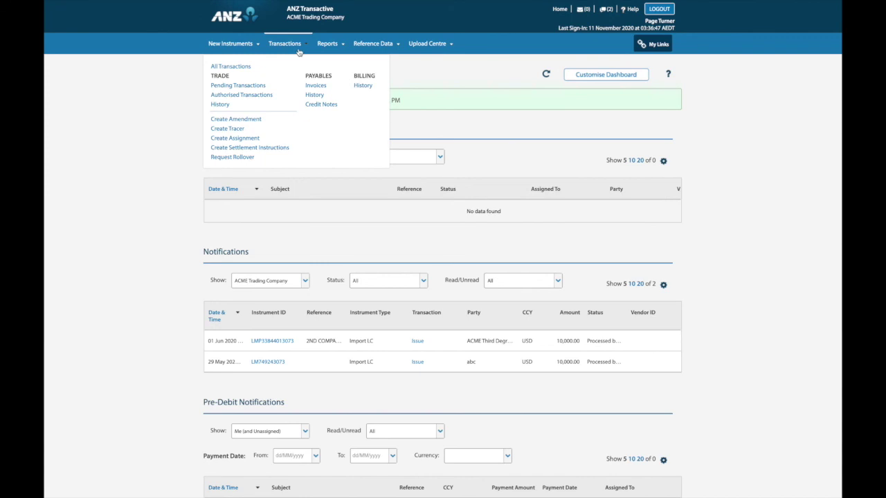
{"action": "left_click", "coordinate": [327, 47]}
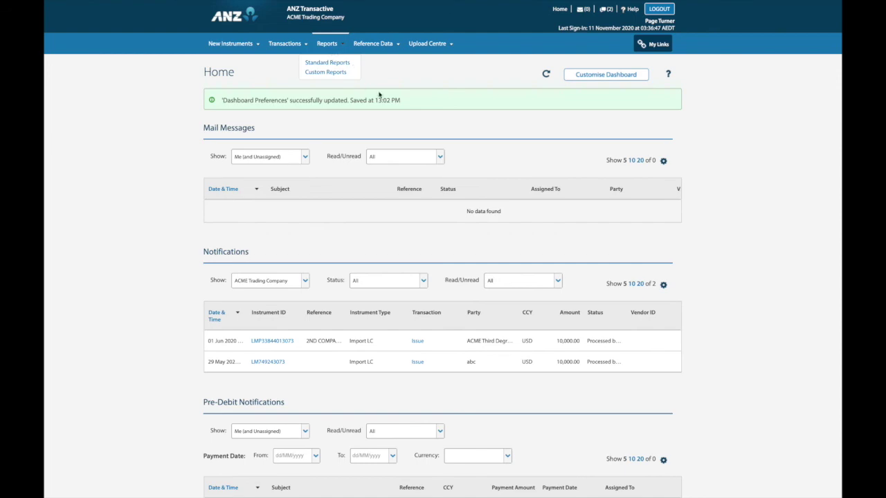
{"action": "left_click", "coordinate": [774, 419]}
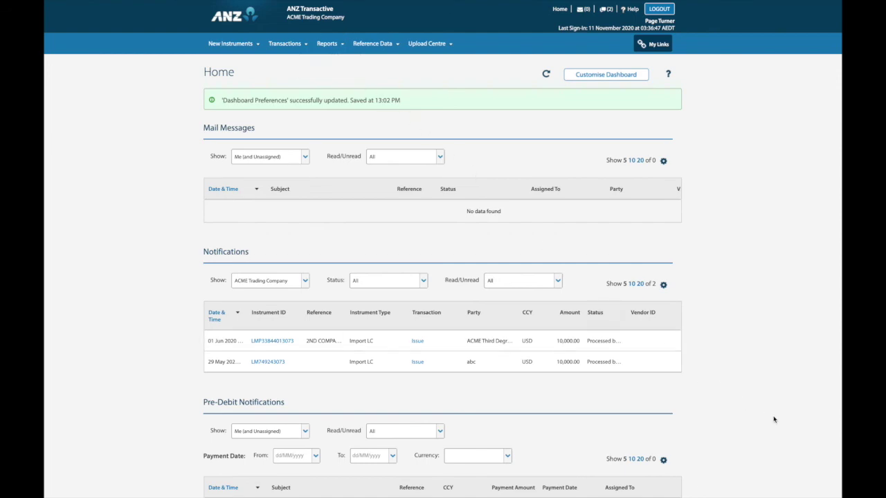